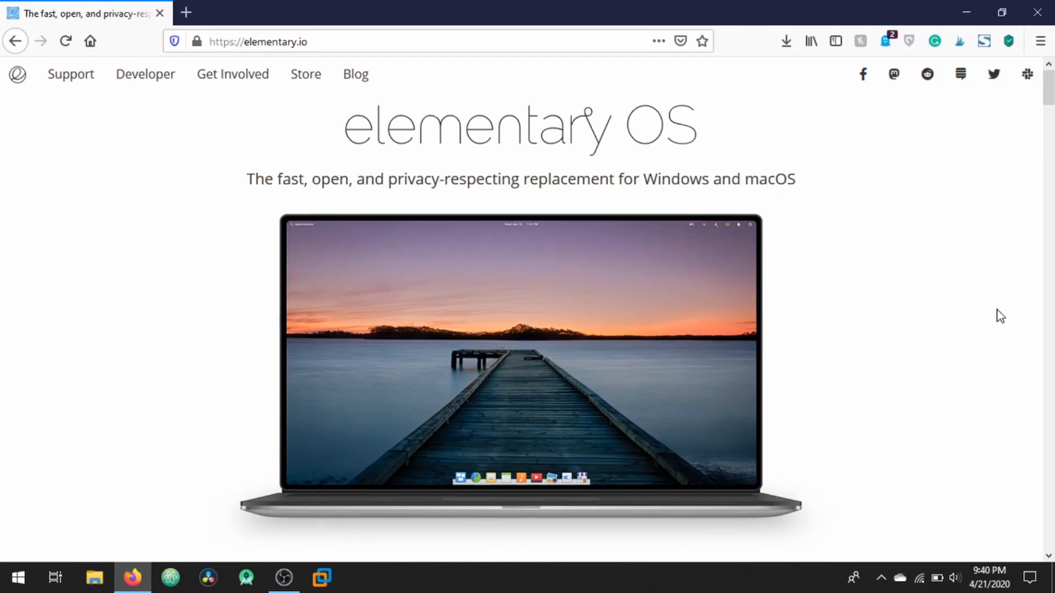
- Enter 0 as the custom pay-what-you-want amount for elementary OS
scroll(972, 306, down, 3)
scroll(897, 289, down, 3)
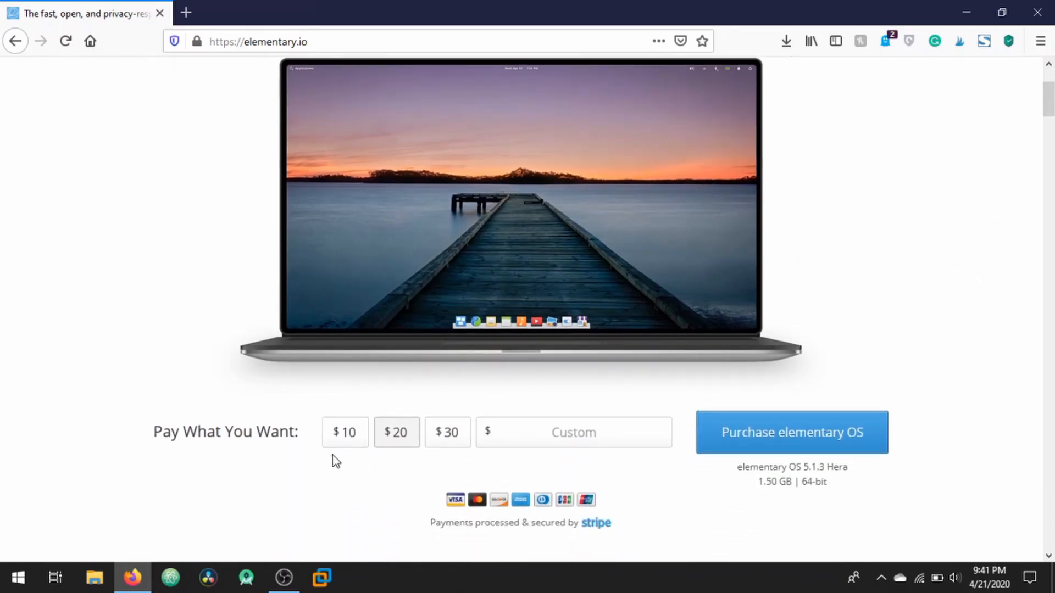
scroll(571, 416, down, 3)
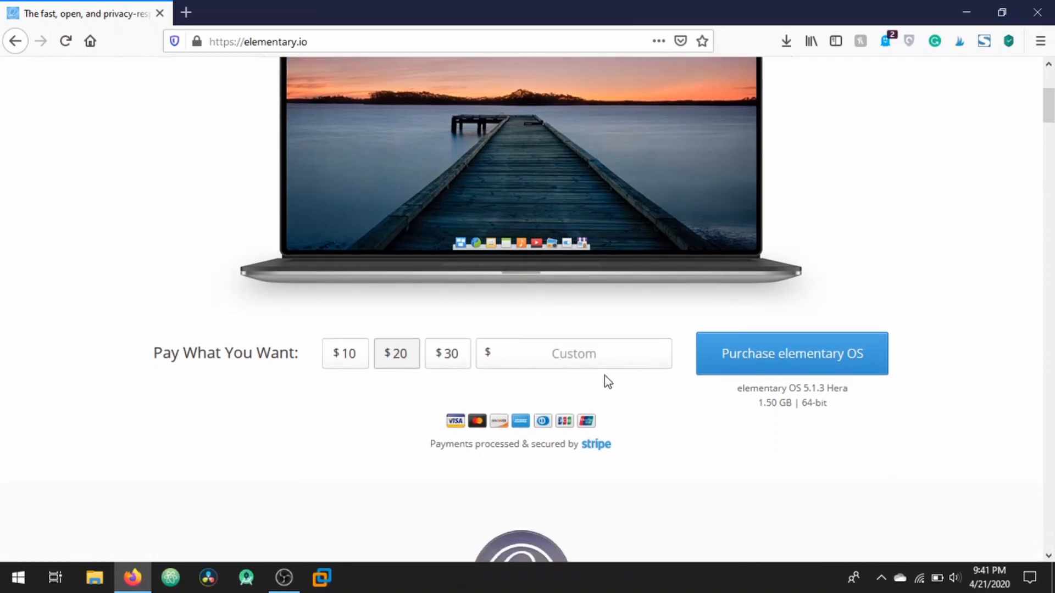
click(583, 360)
text(0)
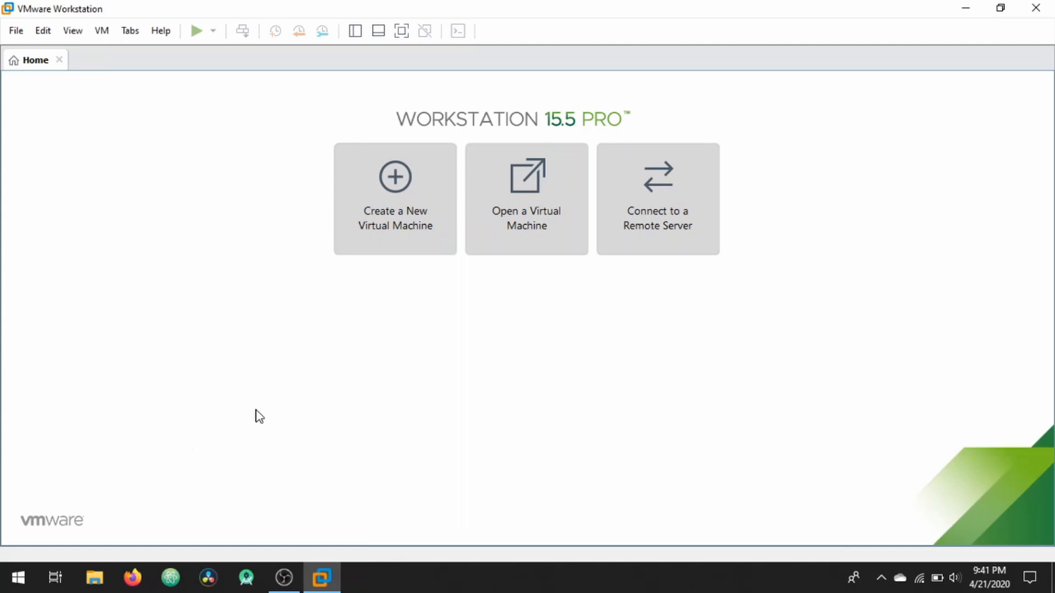
- In VMware Workstation, start a new typical virtual machine that installs from the disc image elementaryos-5.1-stable.20200405.iso
click(399, 206)
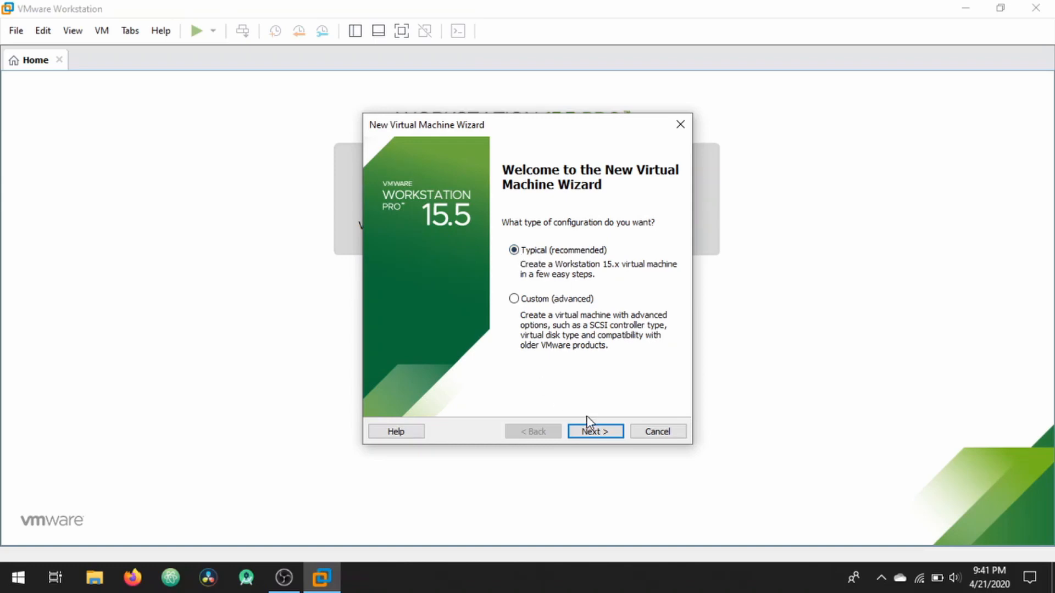
click(594, 434)
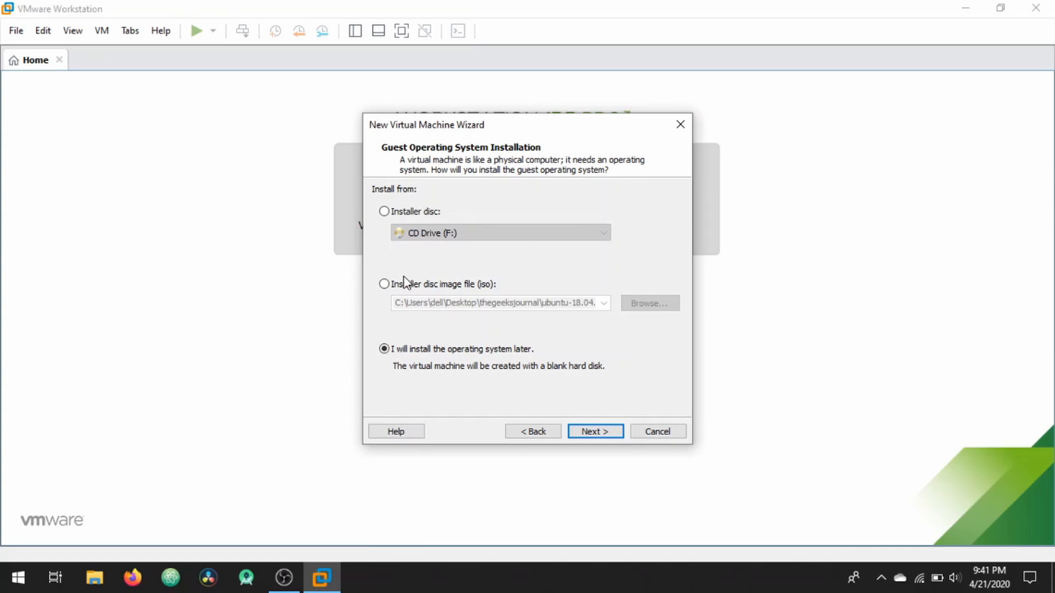
click(386, 284)
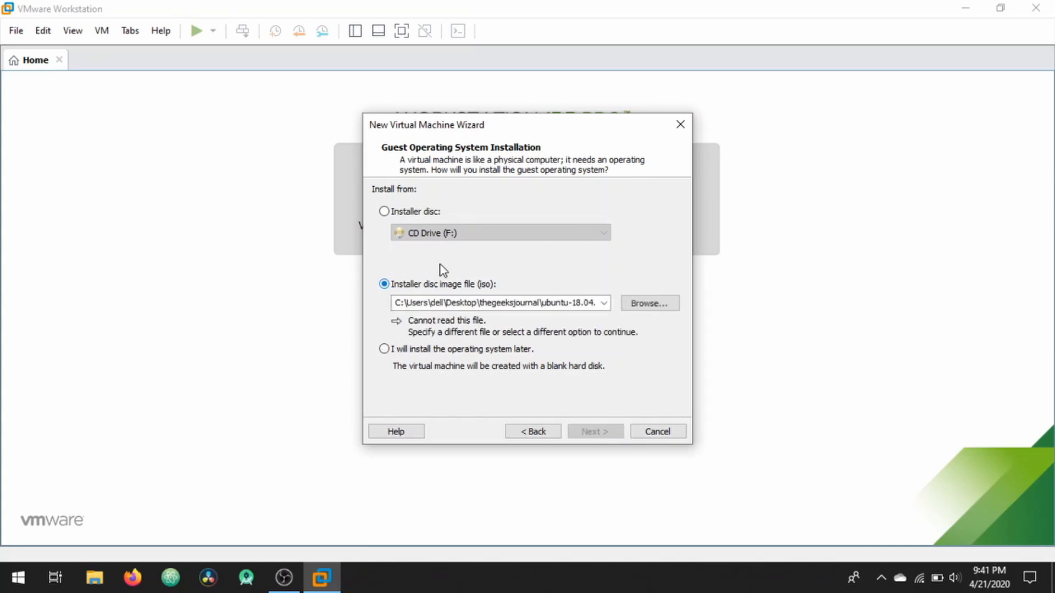
click(630, 308)
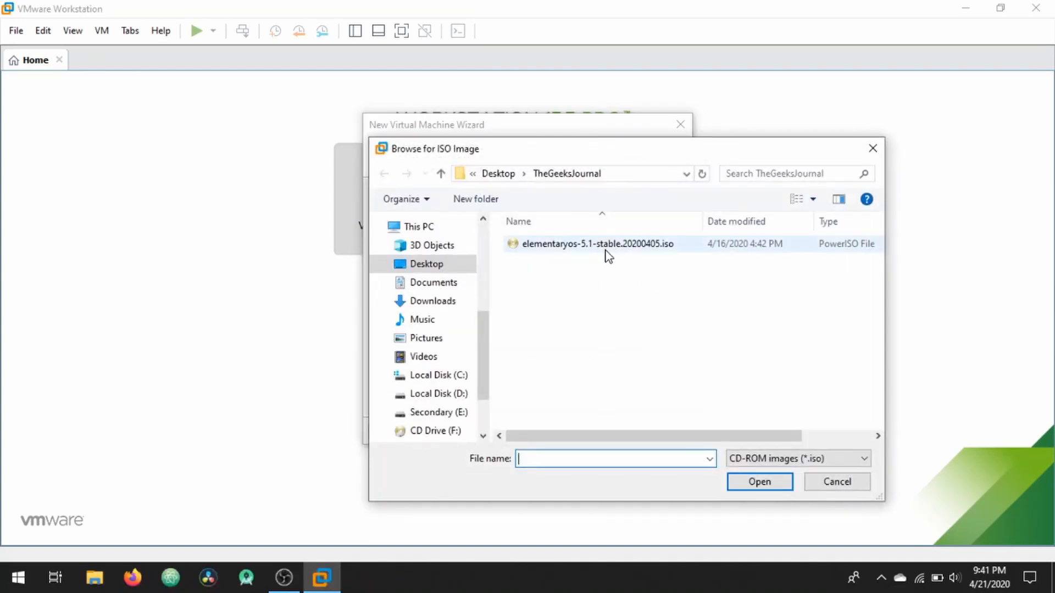
click(598, 250)
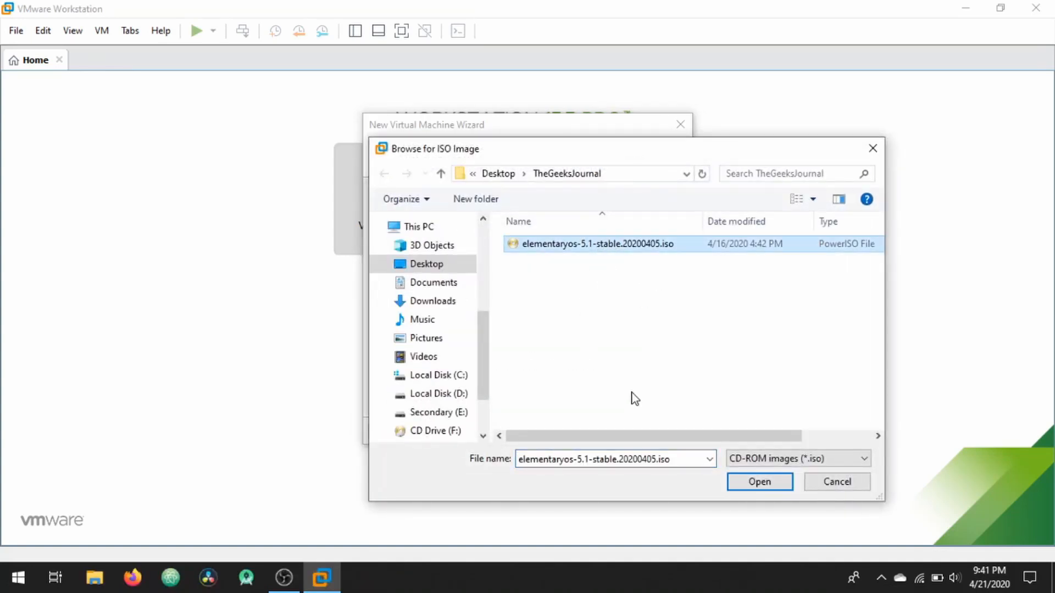
click(770, 485)
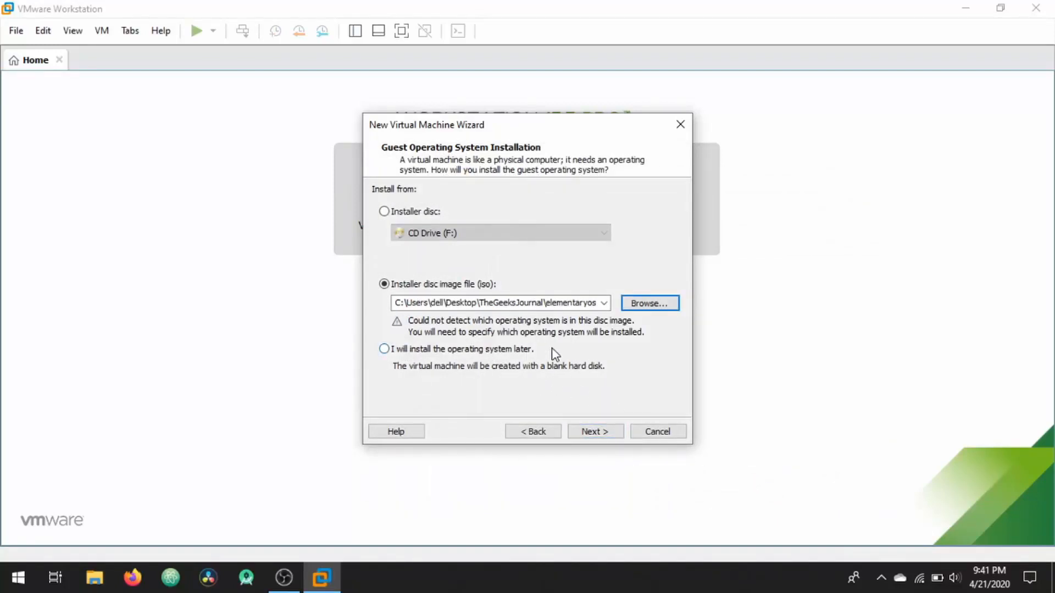
click(602, 433)
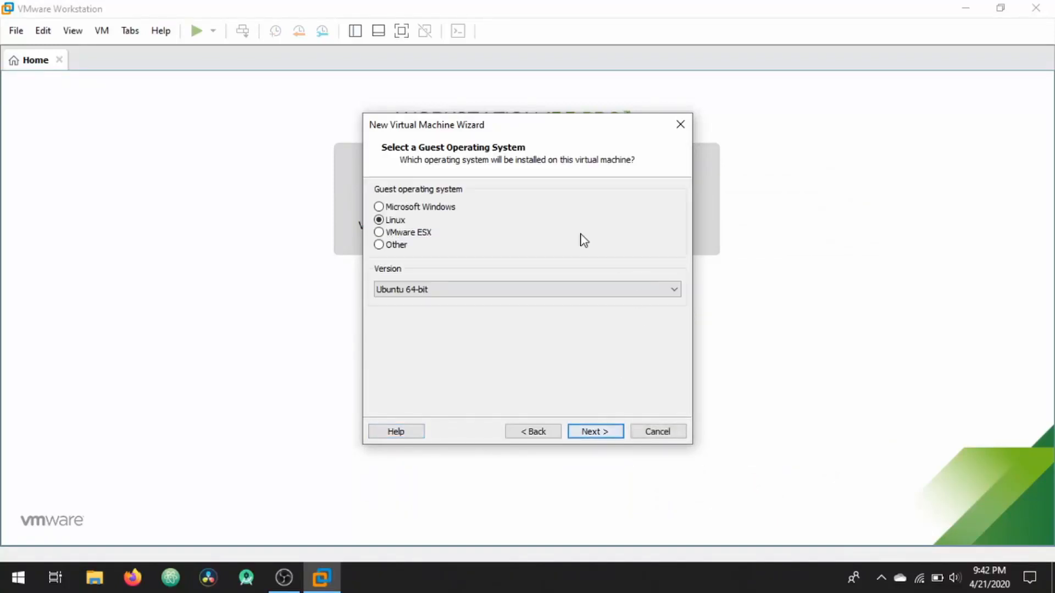
- Accept Linux with Ubuntu 64-bit as the guest operating system and name the virtual machine Elementary
click(603, 434)
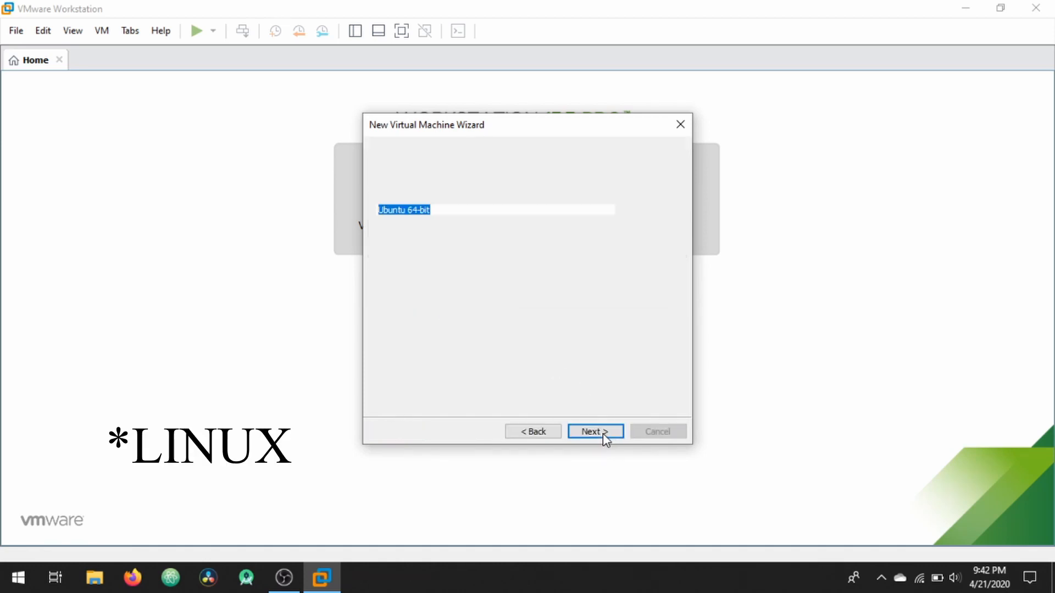
key(BackSpace)
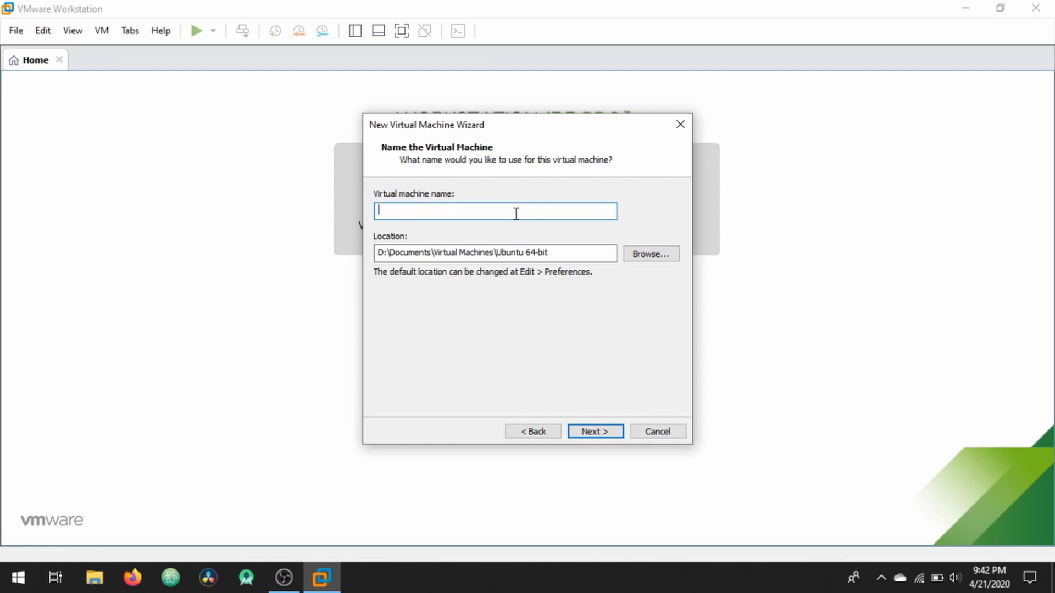
text(Elementary)
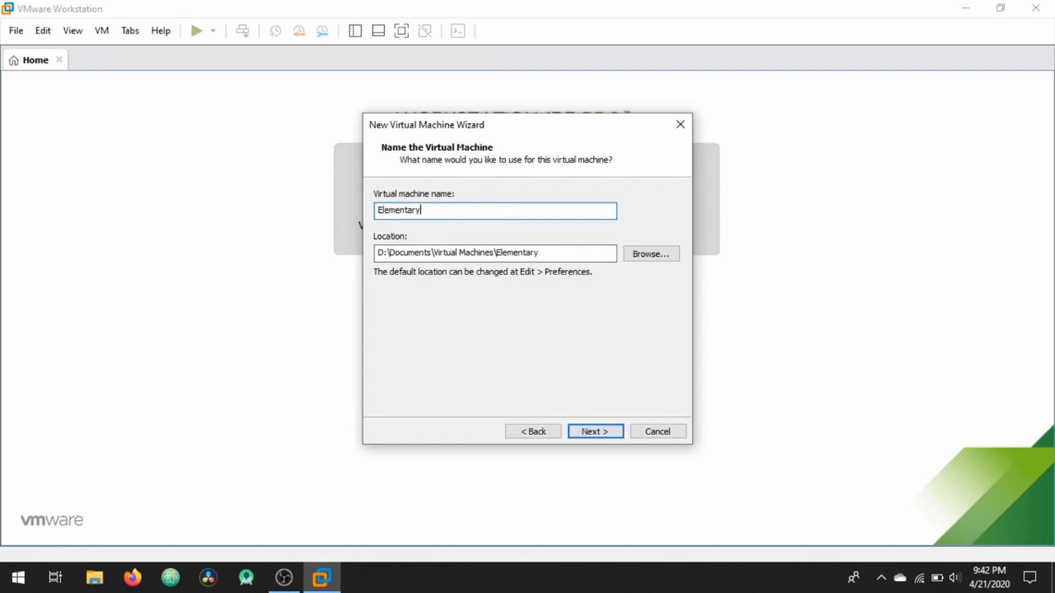
click(595, 433)
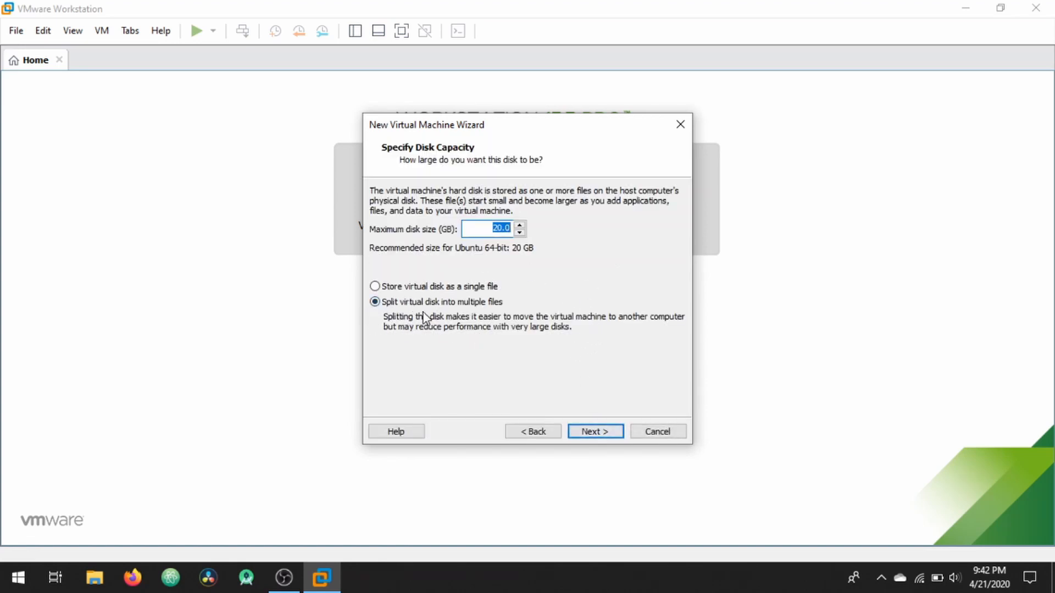
- Set the maximum disk size to 30 GB, keeping the virtual disk split into multiple files
click(520, 225)
click(519, 225)
click(520, 225)
click(520, 225)
click(520, 225)
click(520, 226)
click(520, 225)
click(520, 226)
click(520, 225)
click(520, 225)
click(583, 433)
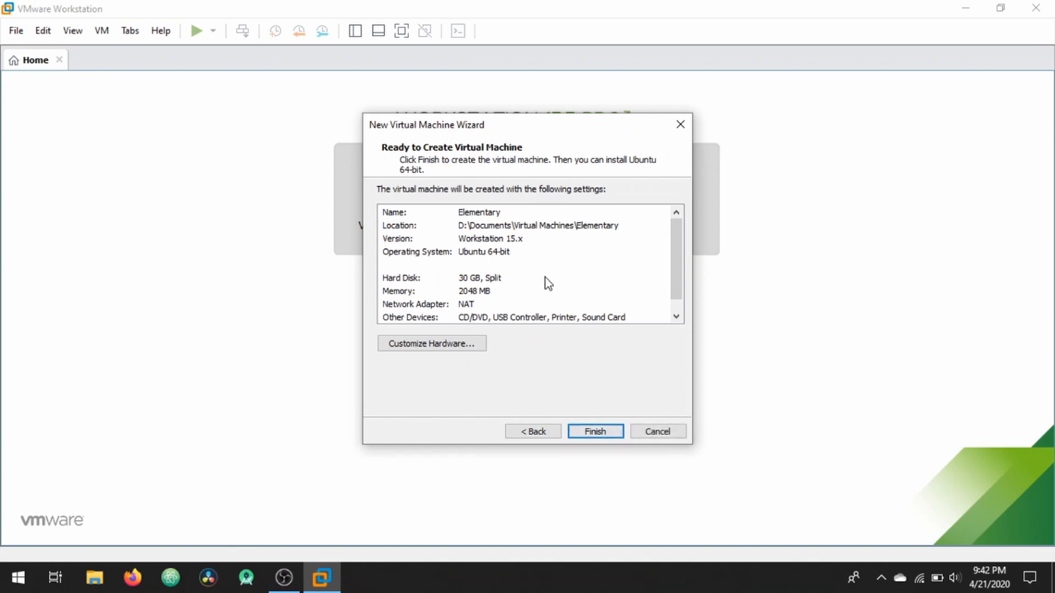
- Review the hard disk, memory and network adapter entries in the new virtual machine's settings summary
scroll(507, 265, down, 1)
scroll(512, 269, up, 1)
click(474, 290)
click(477, 278)
scroll(479, 280, down, 1)
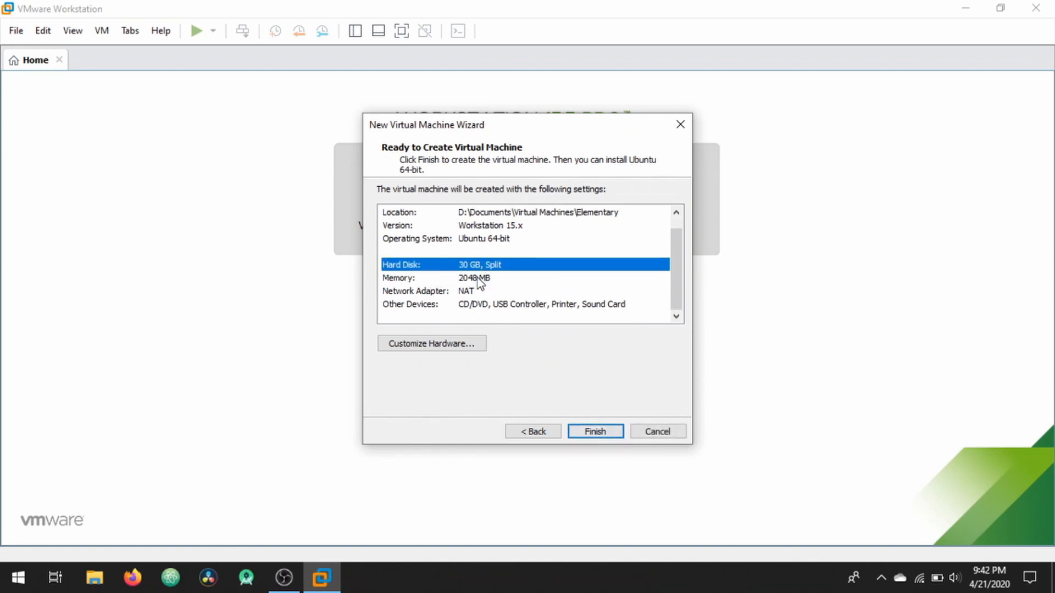
click(471, 291)
scroll(470, 288, up, 1)
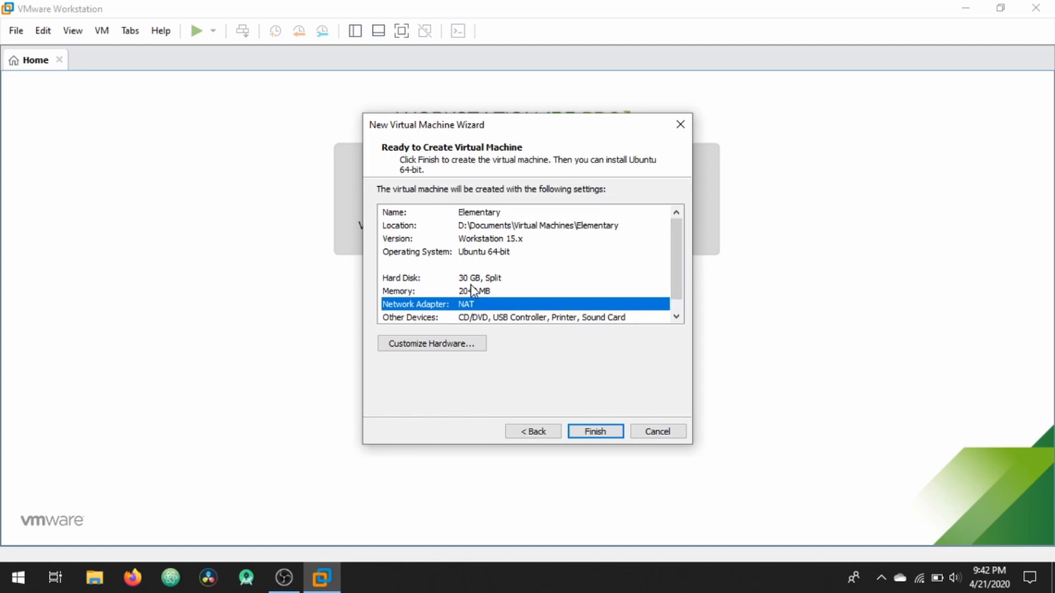
- Customize the virtual machine's hardware by setting the number of processors to 2
click(445, 347)
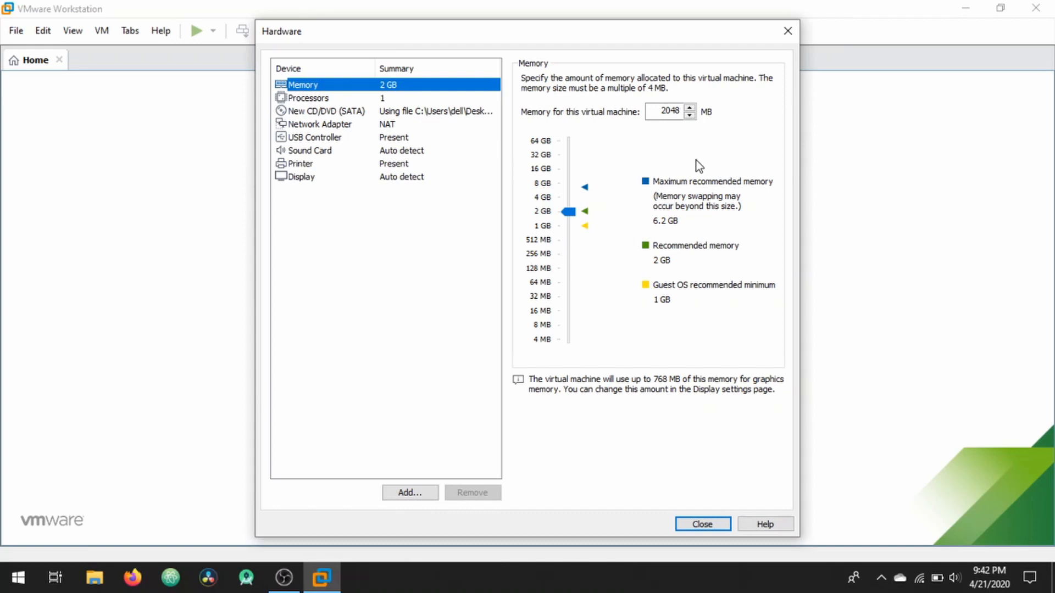
click(320, 100)
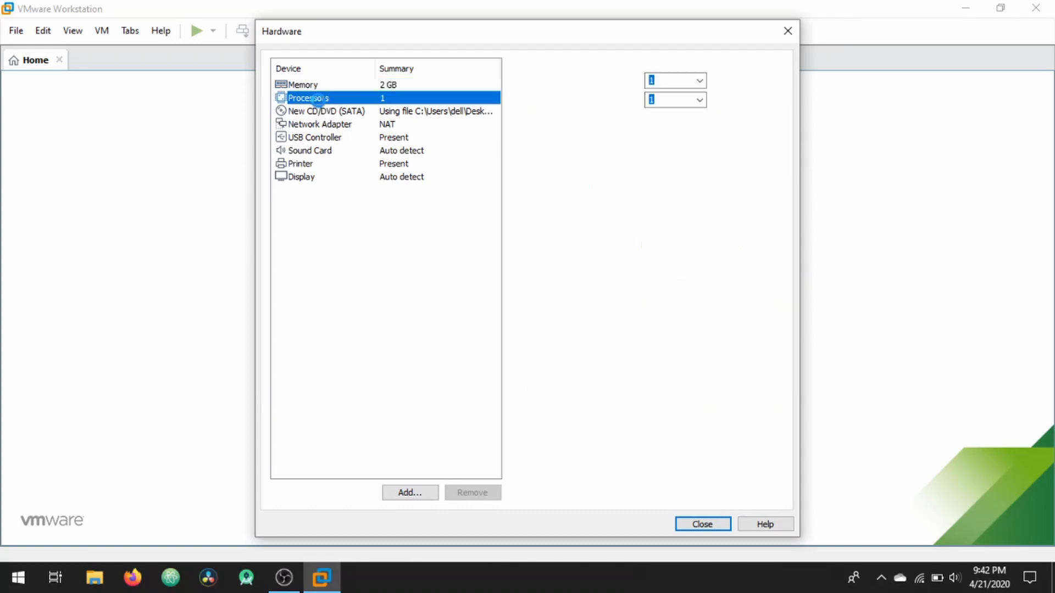
click(698, 83)
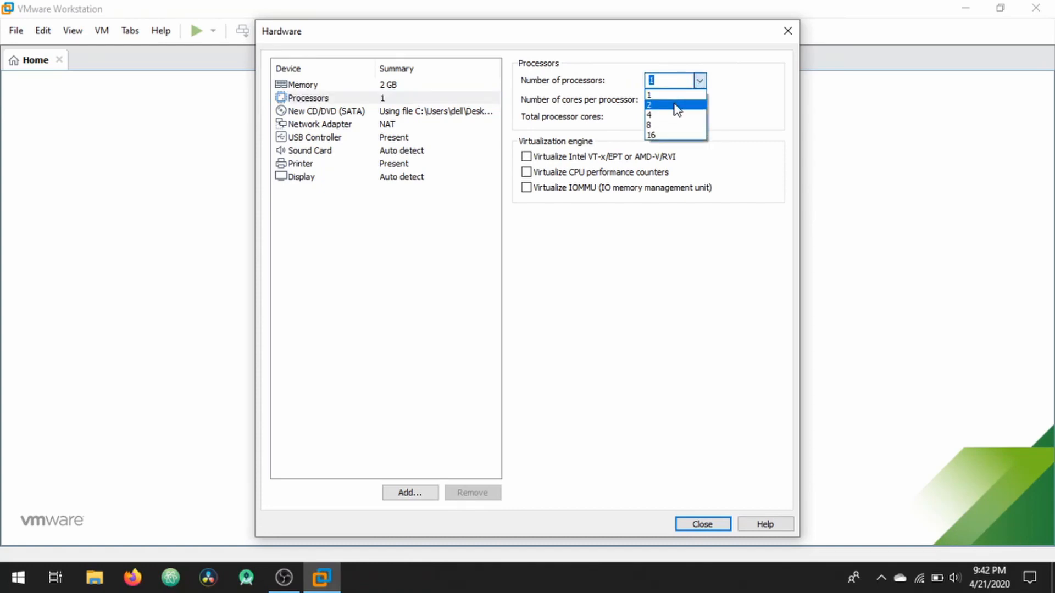
click(699, 82)
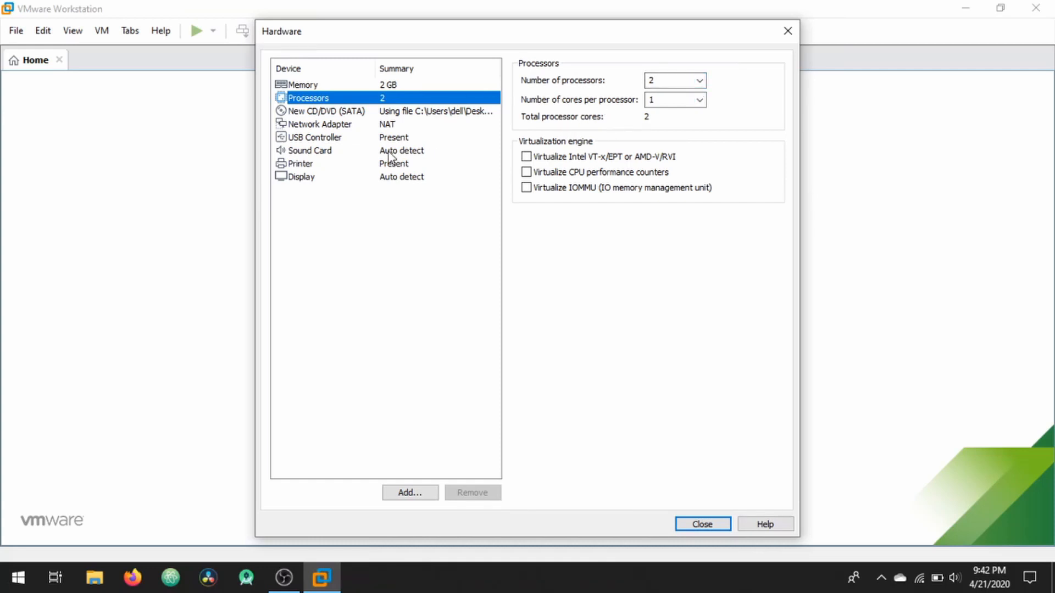
- Check the network adapter and display settings, and finish creating the virtual machine
click(377, 124)
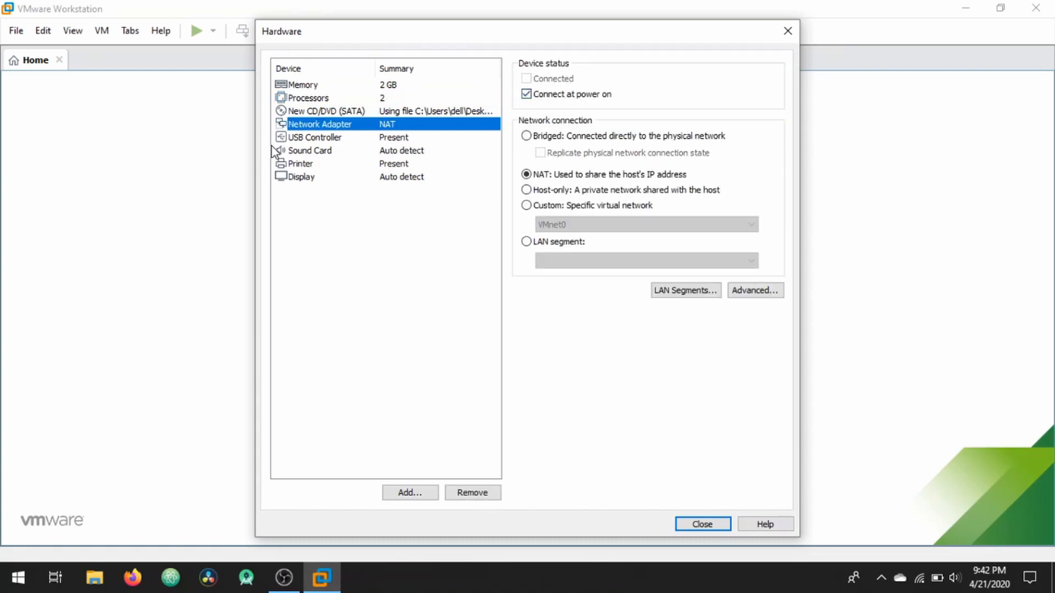
click(385, 177)
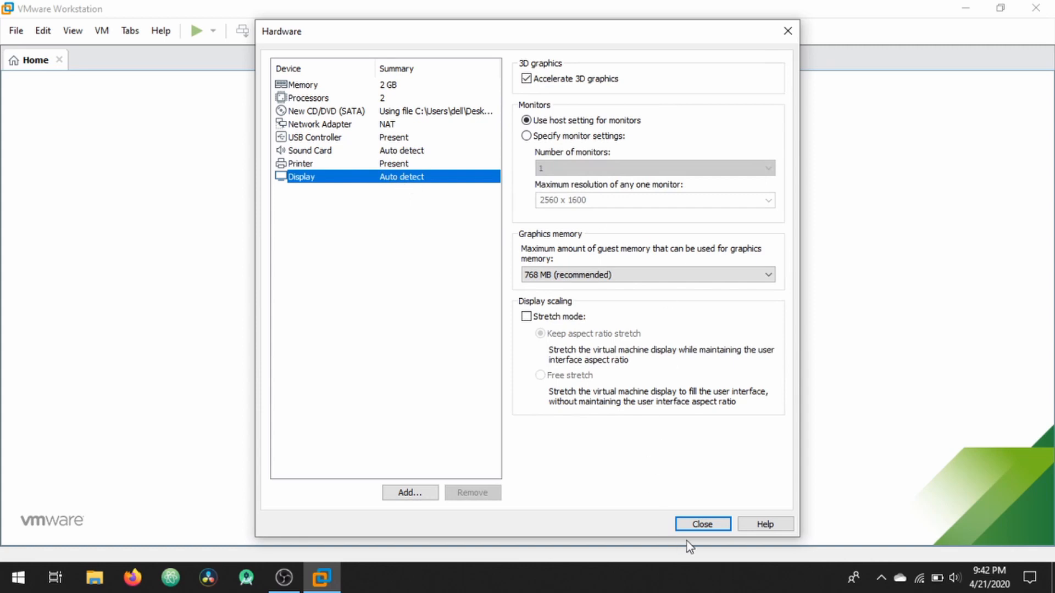
click(700, 526)
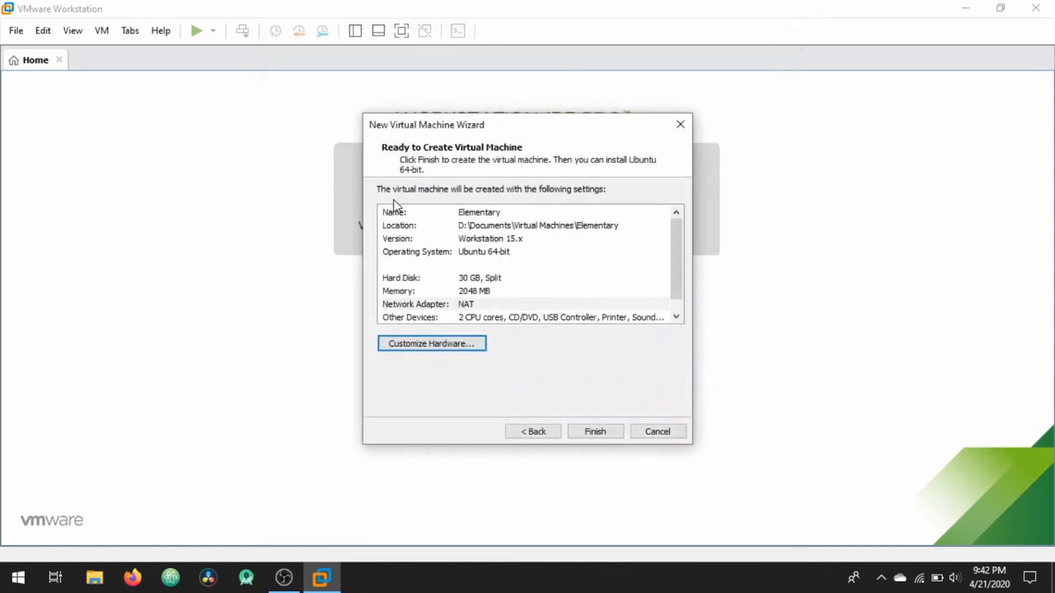
click(599, 435)
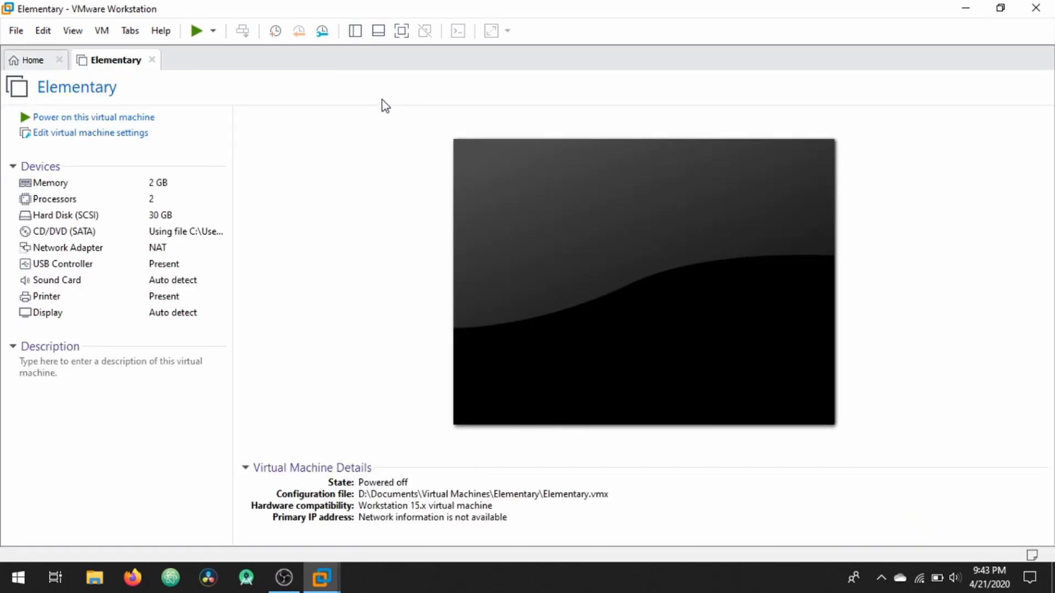
- Power on the Elementary virtual machine and start installing elementary in English
click(95, 121)
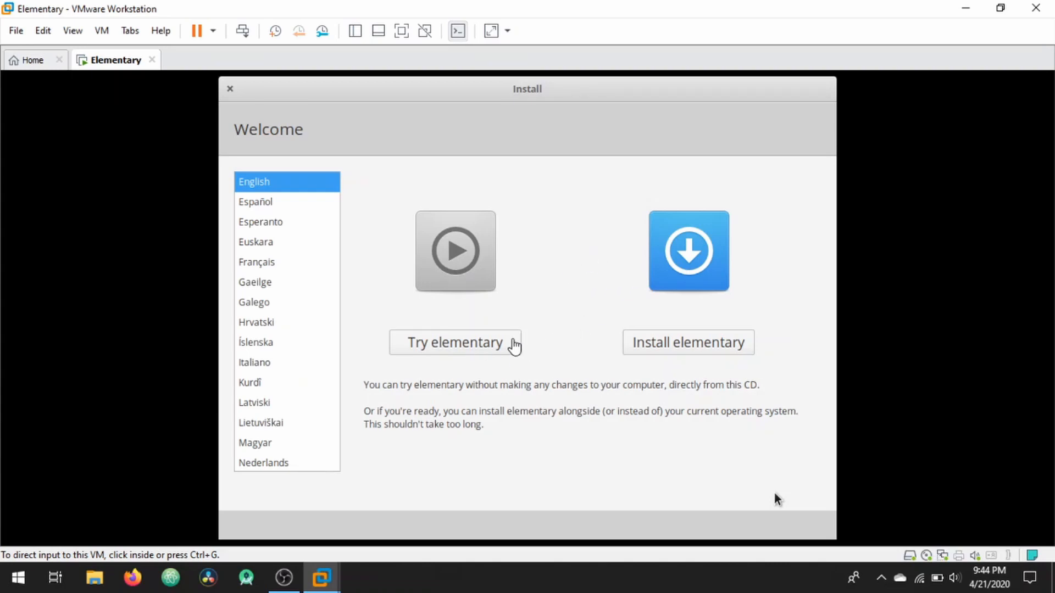
click(684, 349)
click(667, 338)
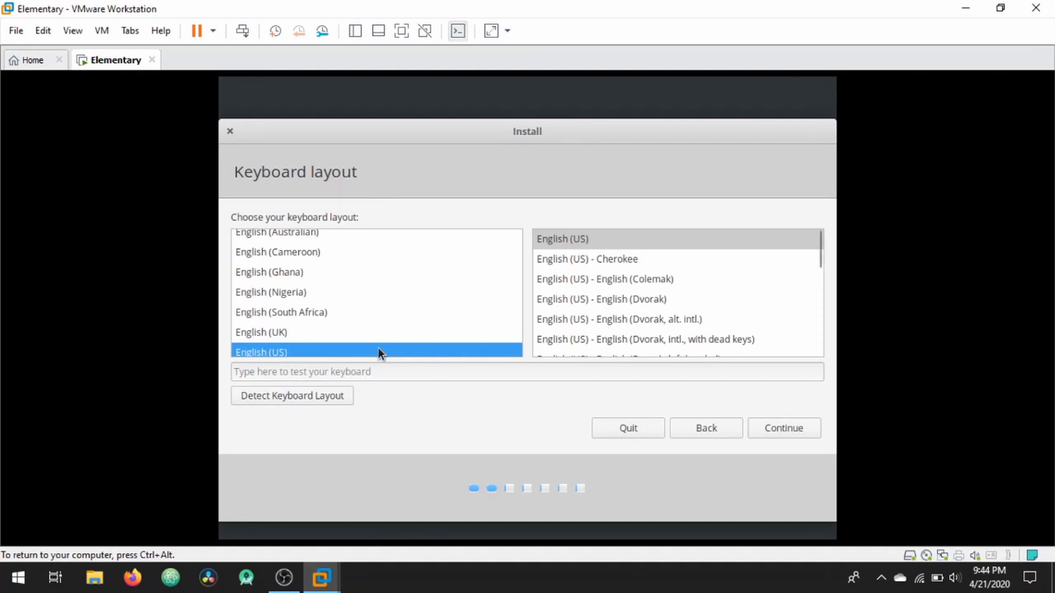
- Choose the English (US) keyboard layout and include third-party software for graphics, Wi-Fi hardware and additional media formats
click(610, 240)
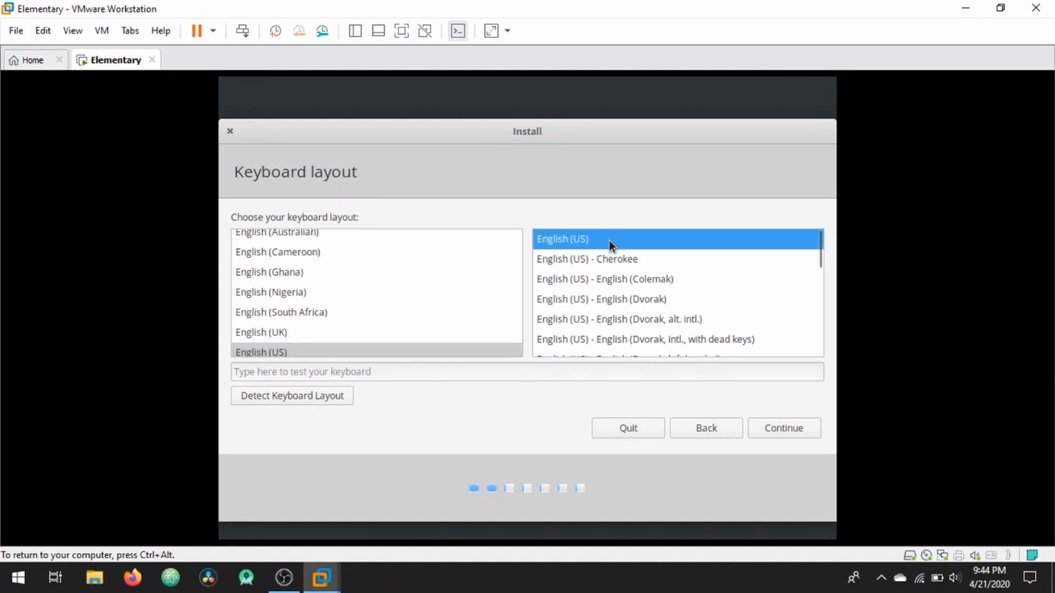
click(776, 427)
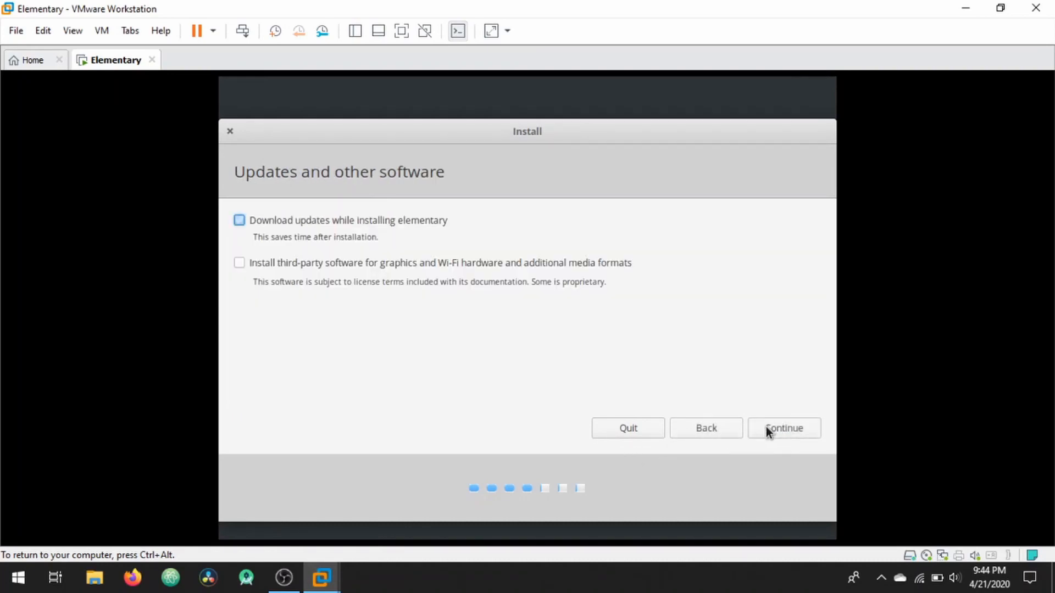
click(241, 263)
click(786, 428)
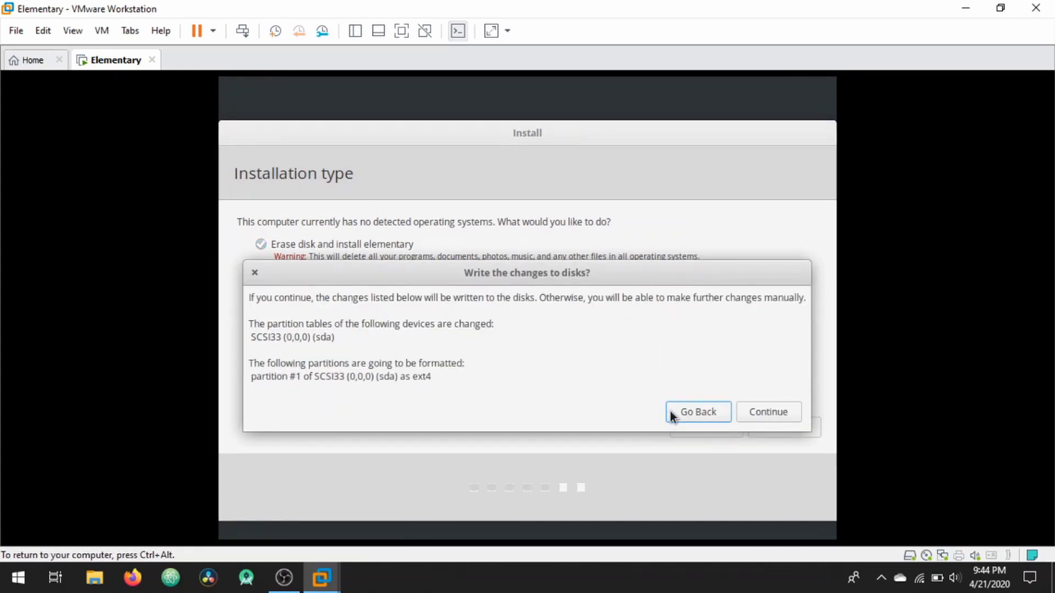
- Confirm writing the partition changes to the disk and accept Kolkata as the location
click(766, 416)
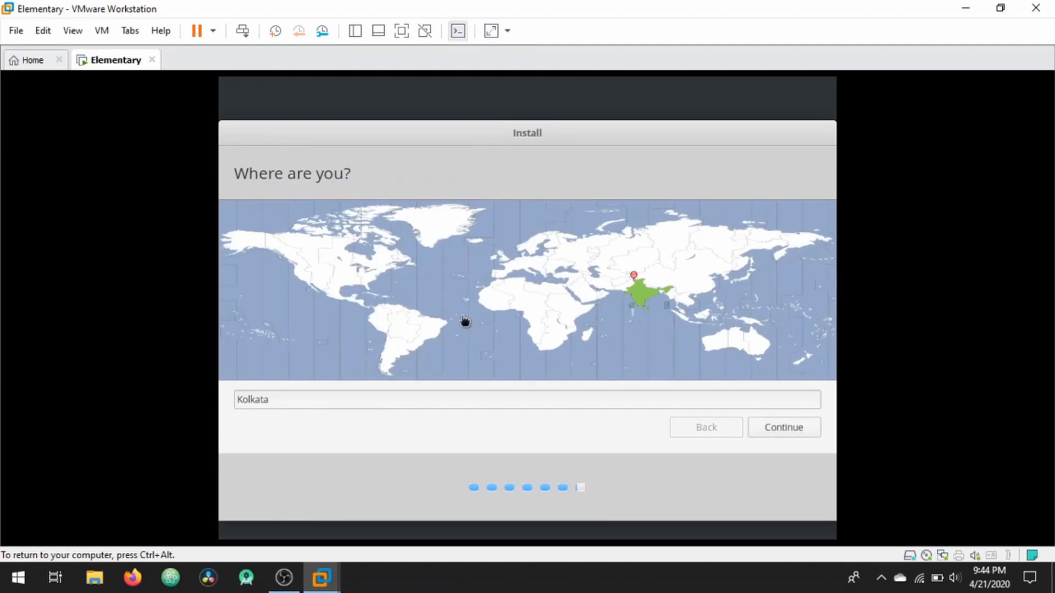
click(324, 403)
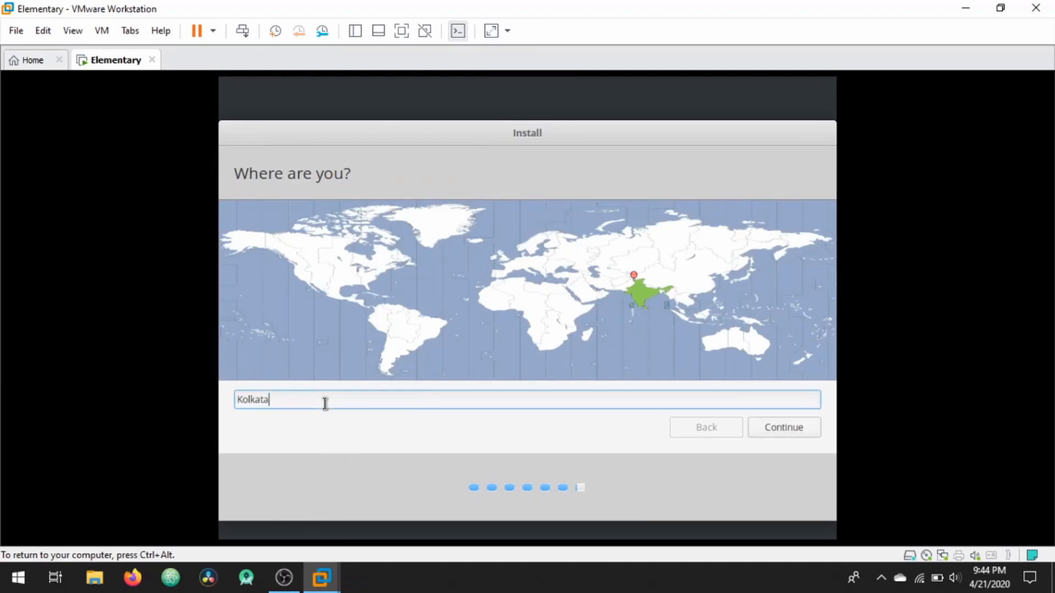
click(781, 426)
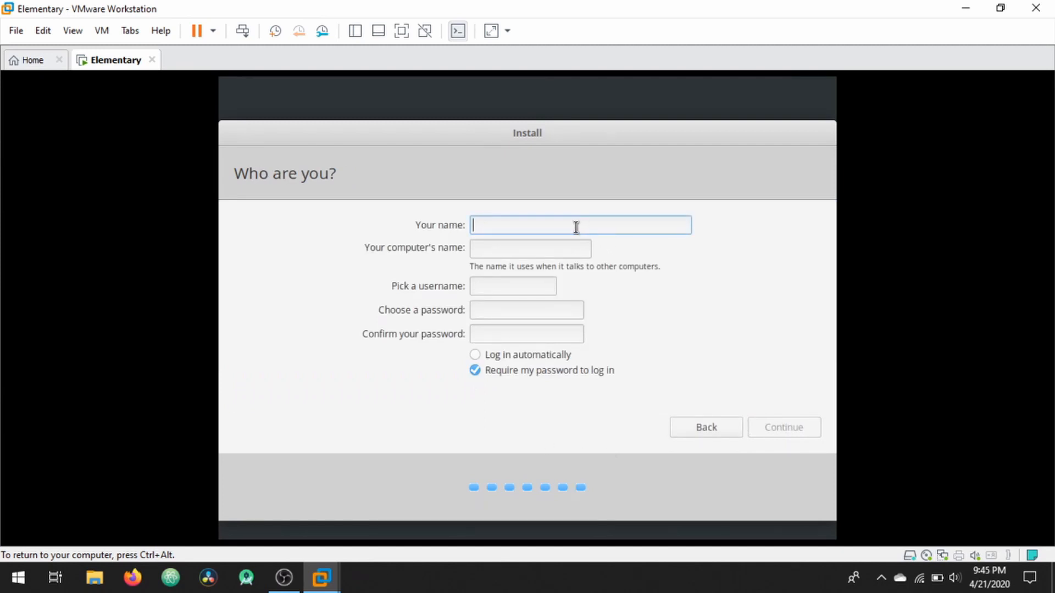
- Enter The Geeks Journal as the account's display name and thegeeksjournal as the username
text(The )
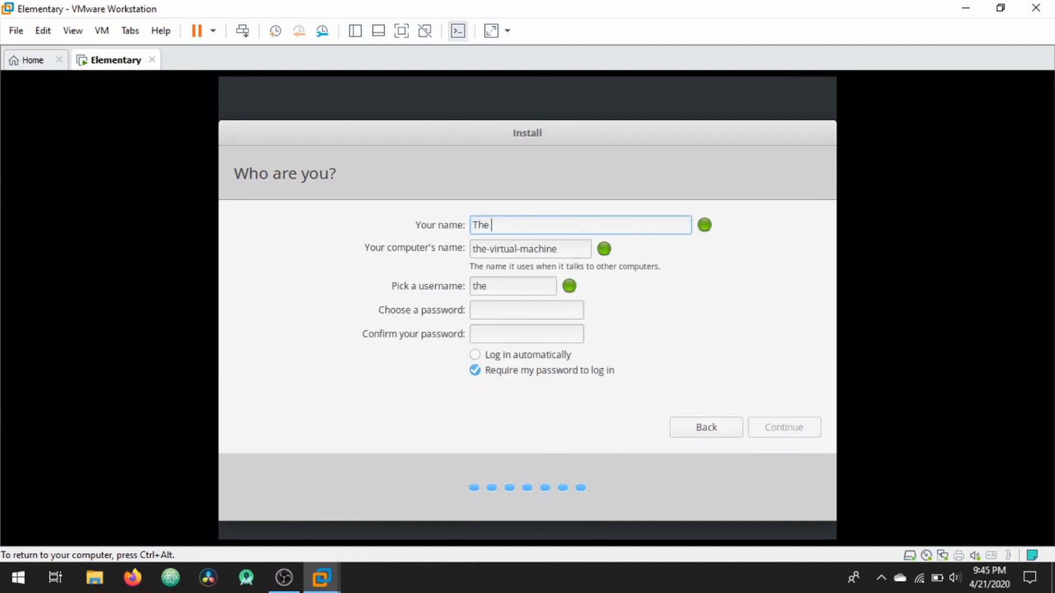
text(Geeks Journal)
click(528, 284)
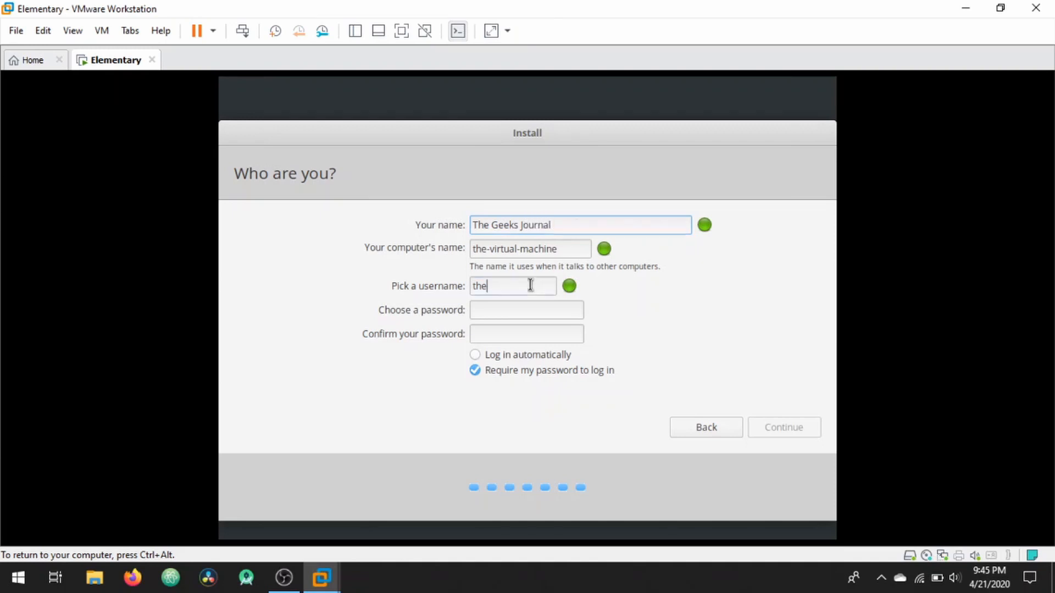
text(geeksj)
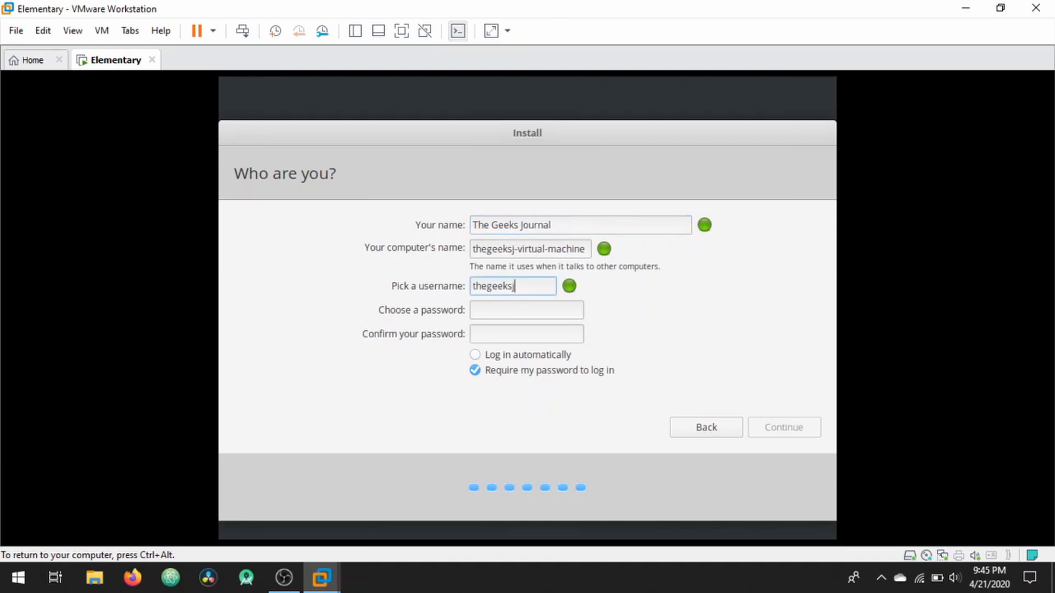
text(ournal)
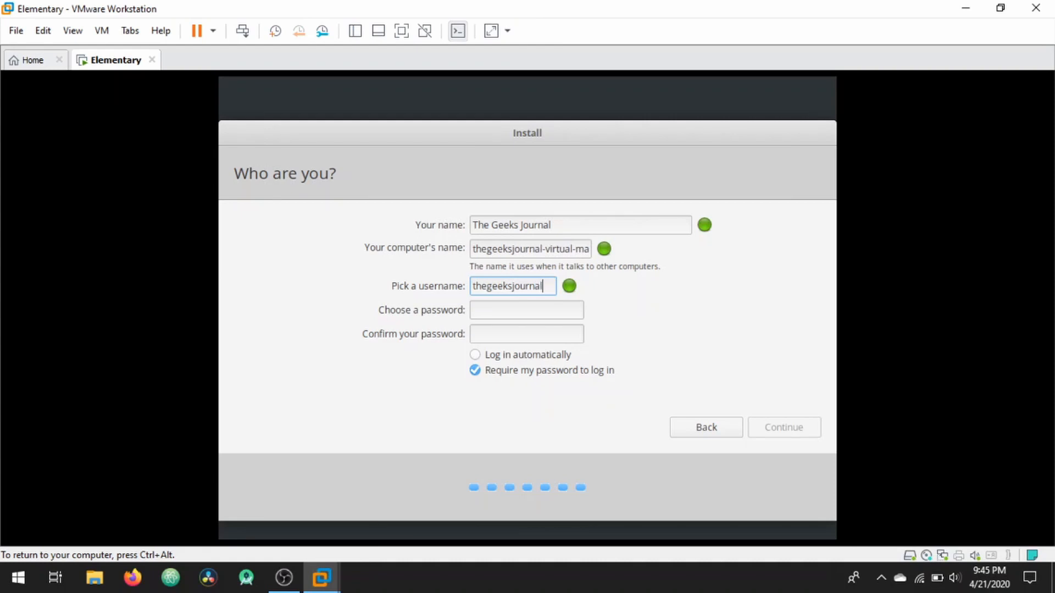
- Choose and confirm the account password, and continue the installation with password login required
click(518, 312)
text(*********)
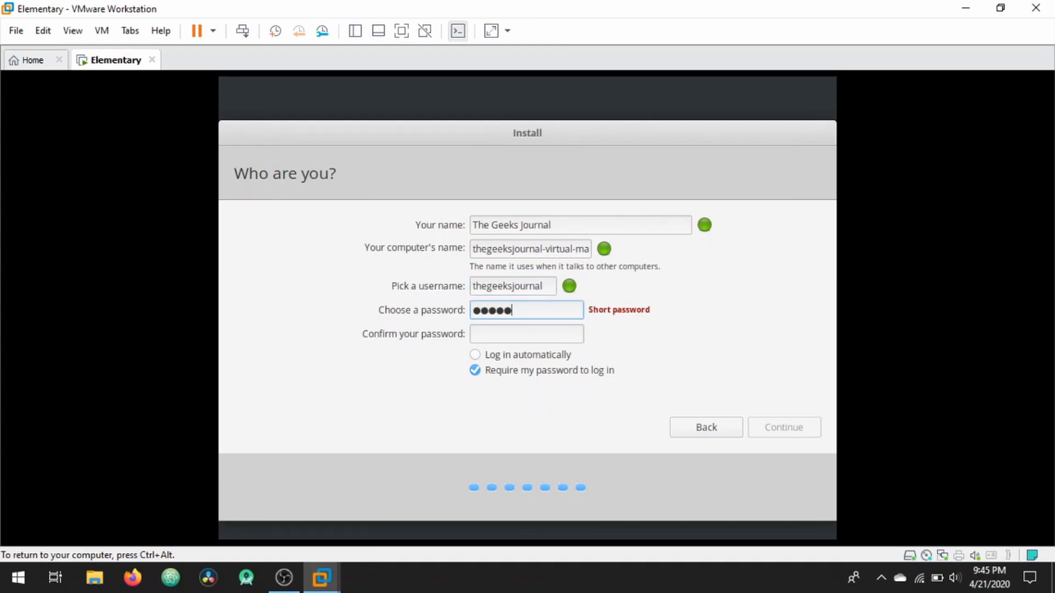
key(Tab)
text(********)
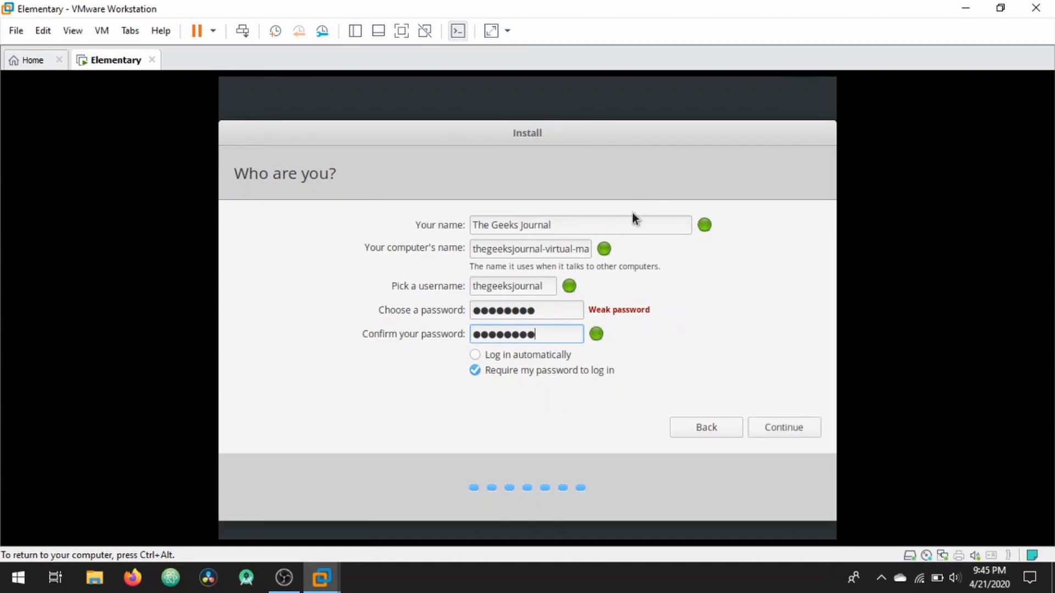
click(781, 426)
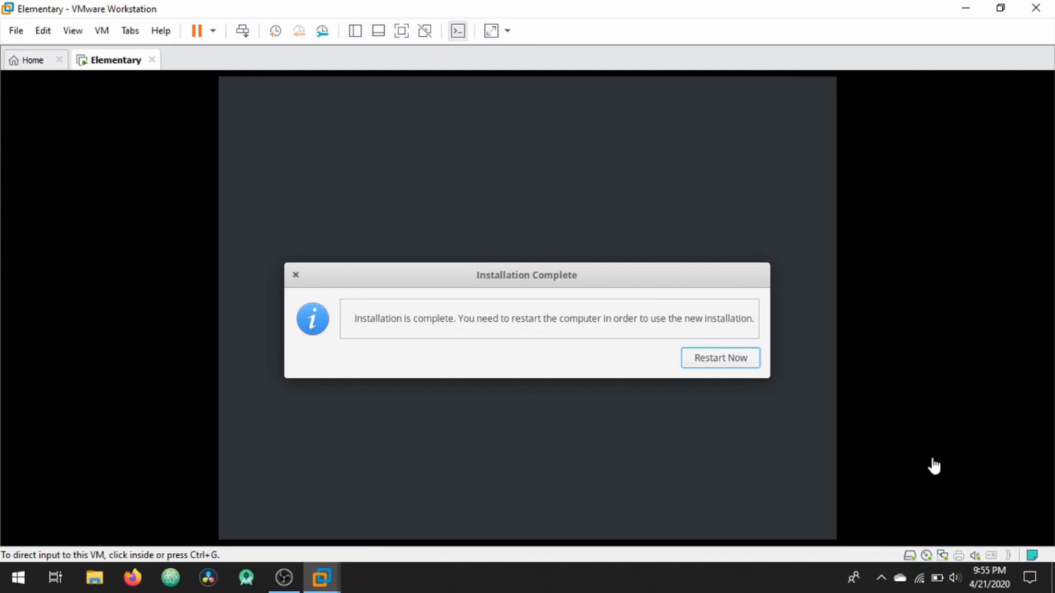
- Restart the virtual machine into the new installation and log in with the account password
click(720, 362)
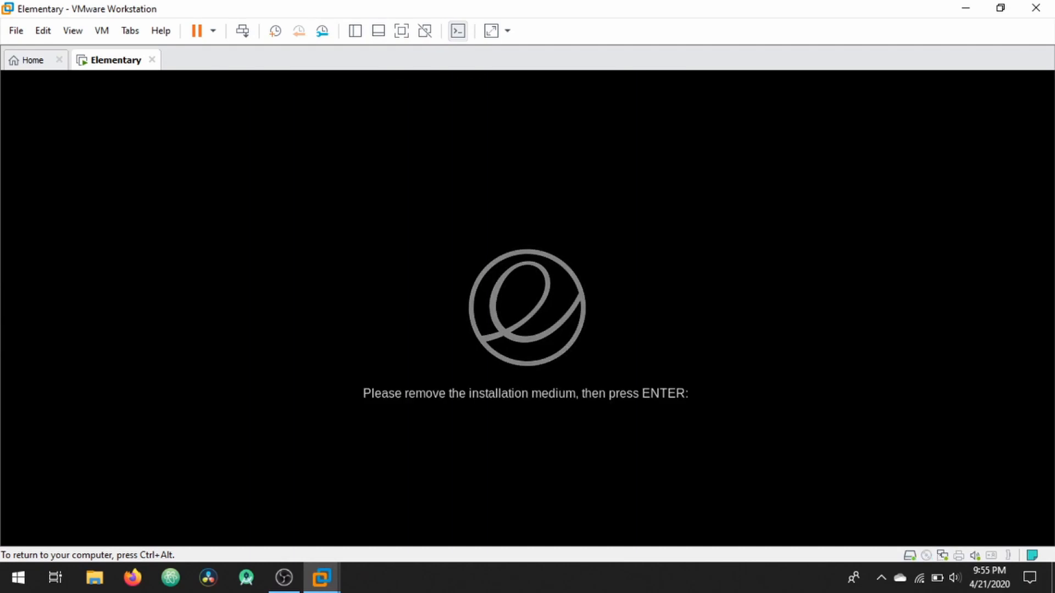
key(Return)
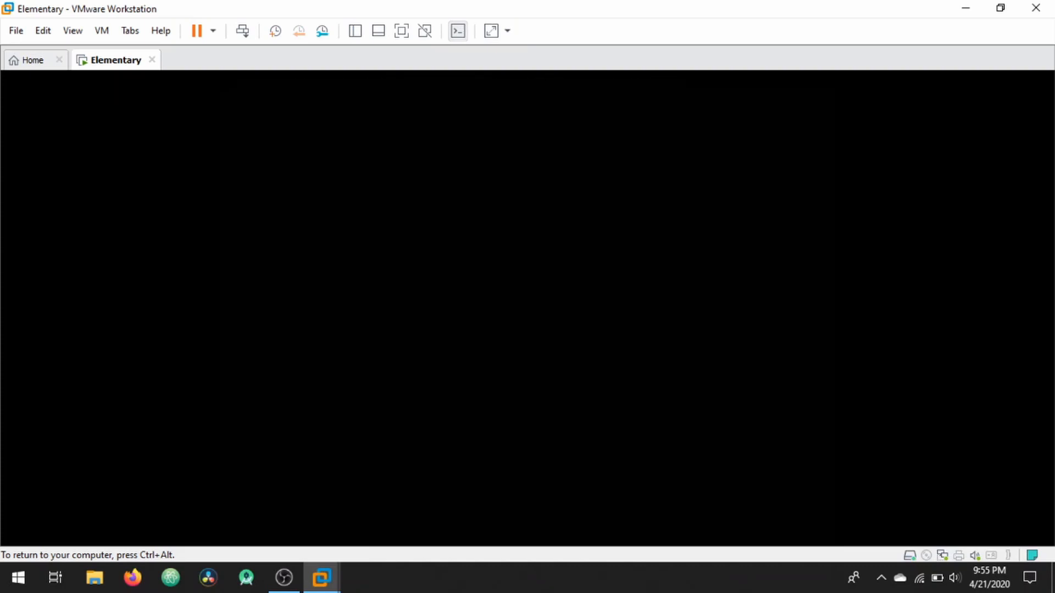
text(••••••••)
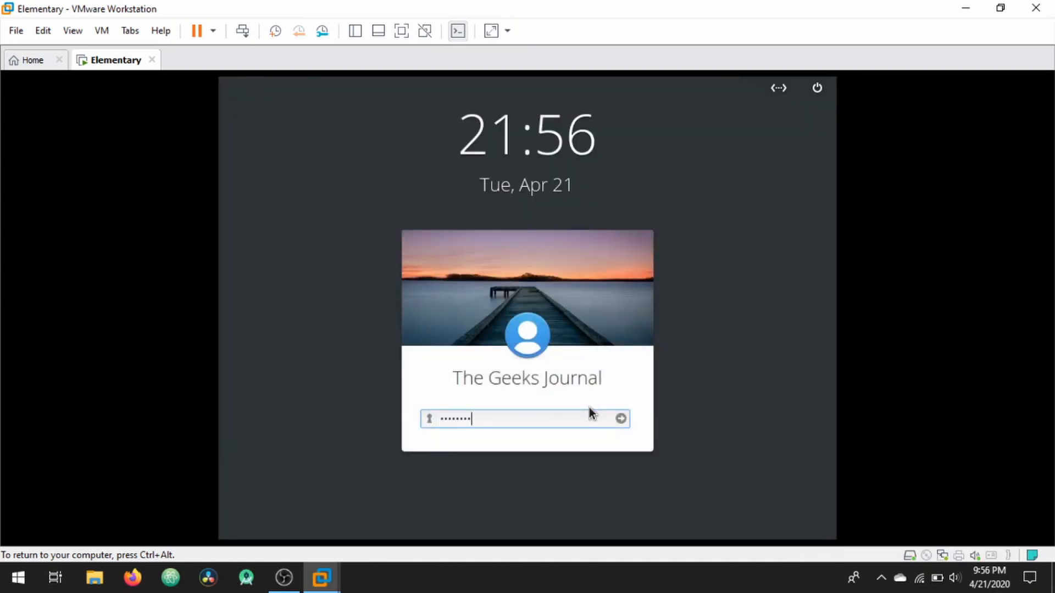
key(Return)
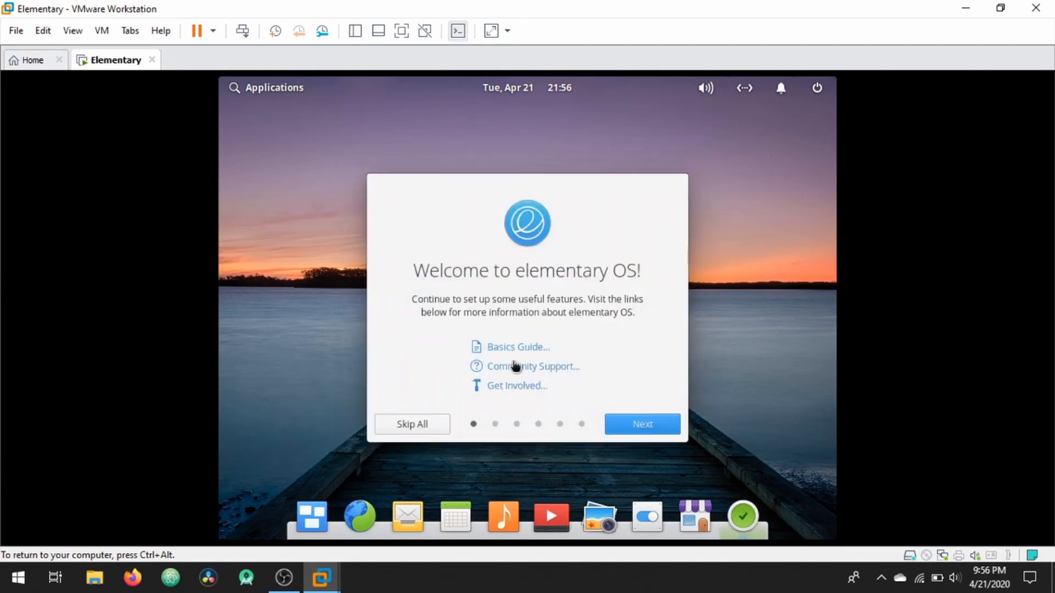
- Accept the default Location Services and Night Light settings, and enable automatic deletion of temporary and trashed files
click(636, 433)
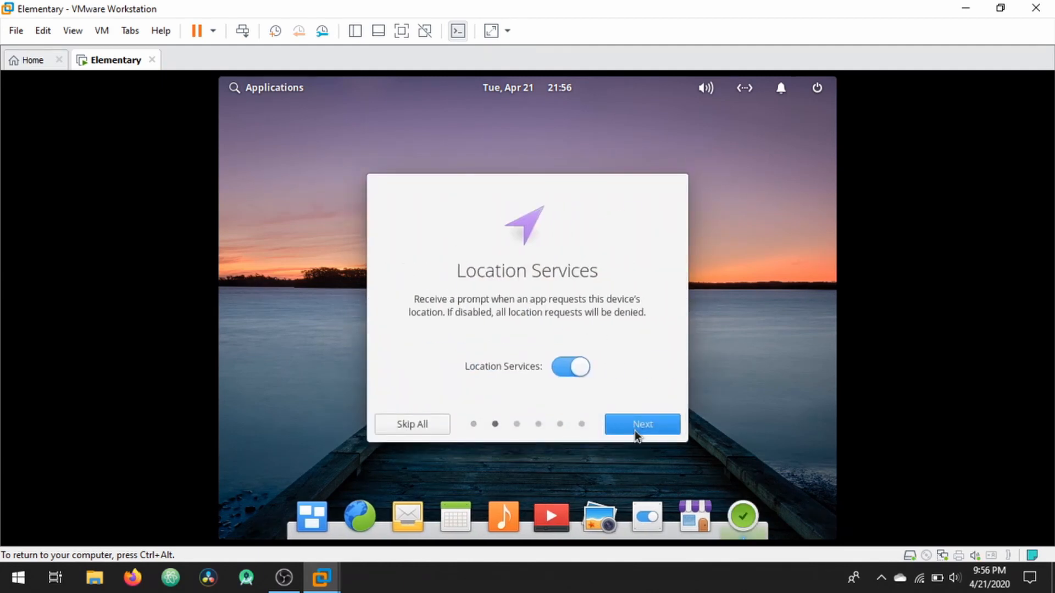
click(634, 431)
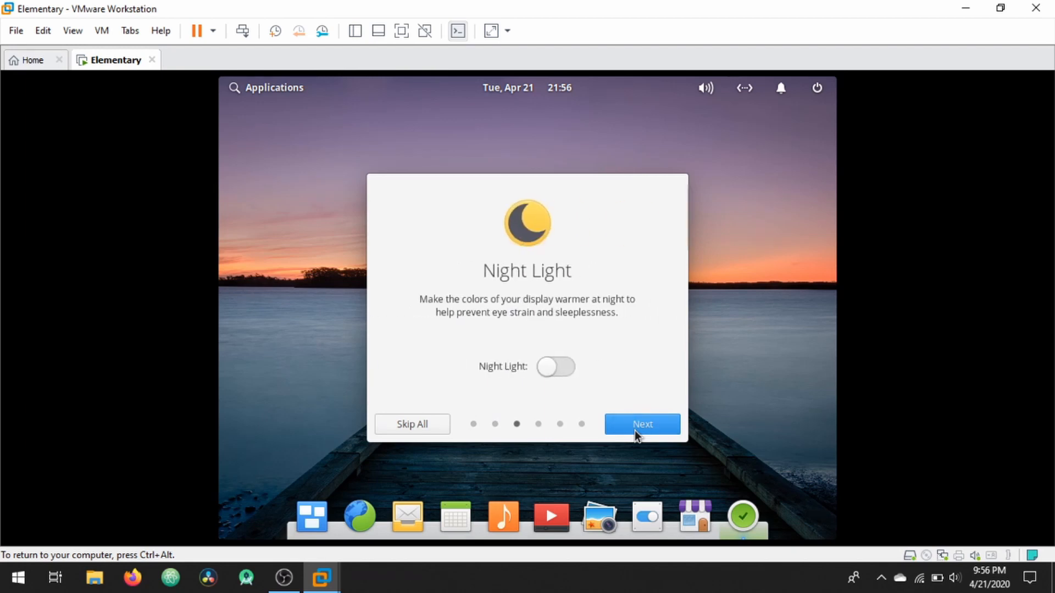
click(634, 430)
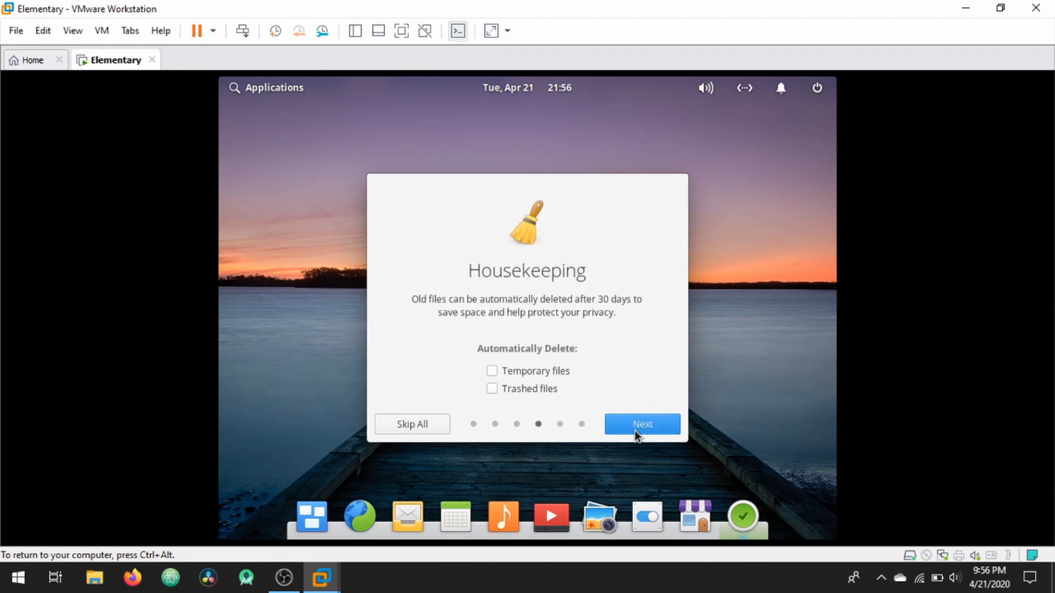
click(492, 371)
click(491, 389)
click(632, 421)
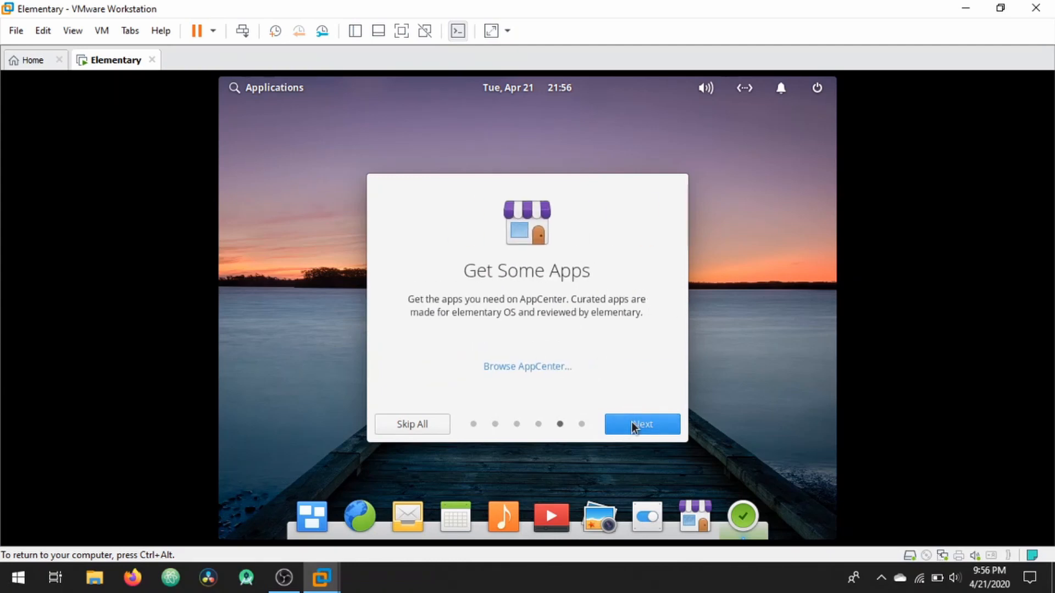
- Finish the welcome setup without browsing AppCenter, and show the installed applications
click(631, 421)
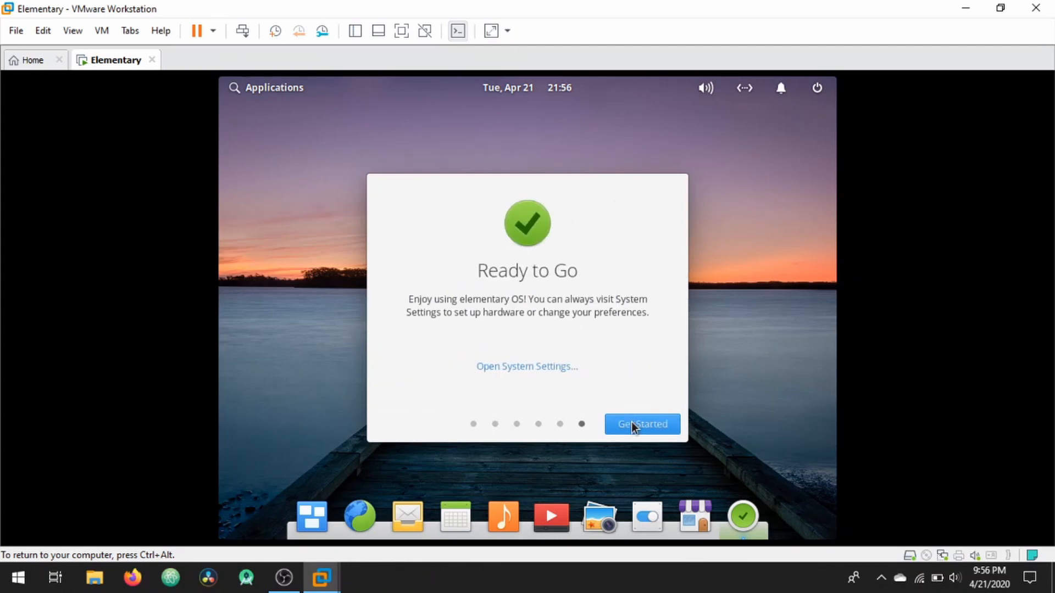
click(632, 421)
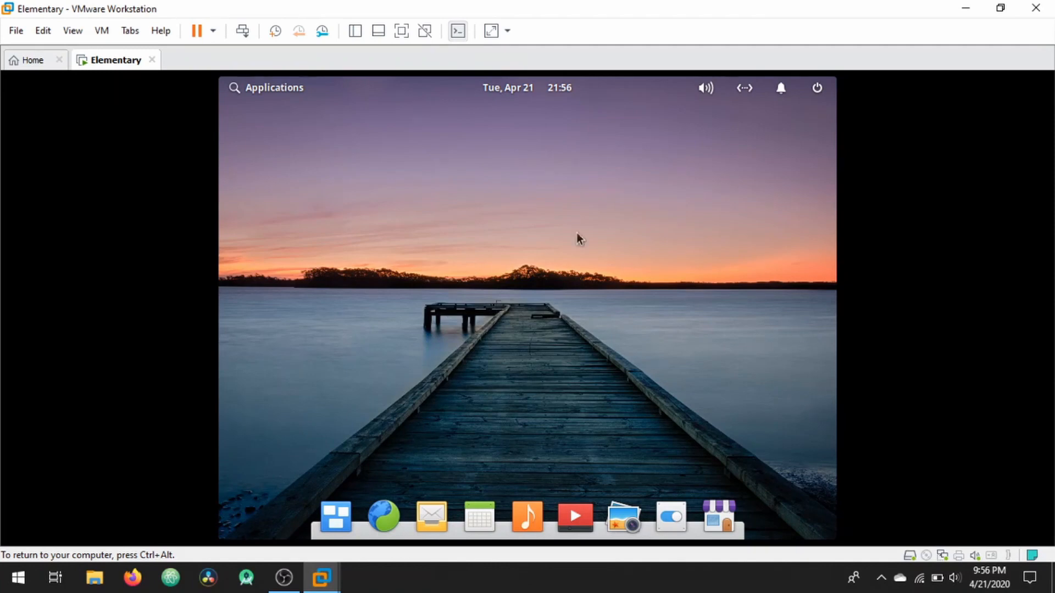
click(235, 91)
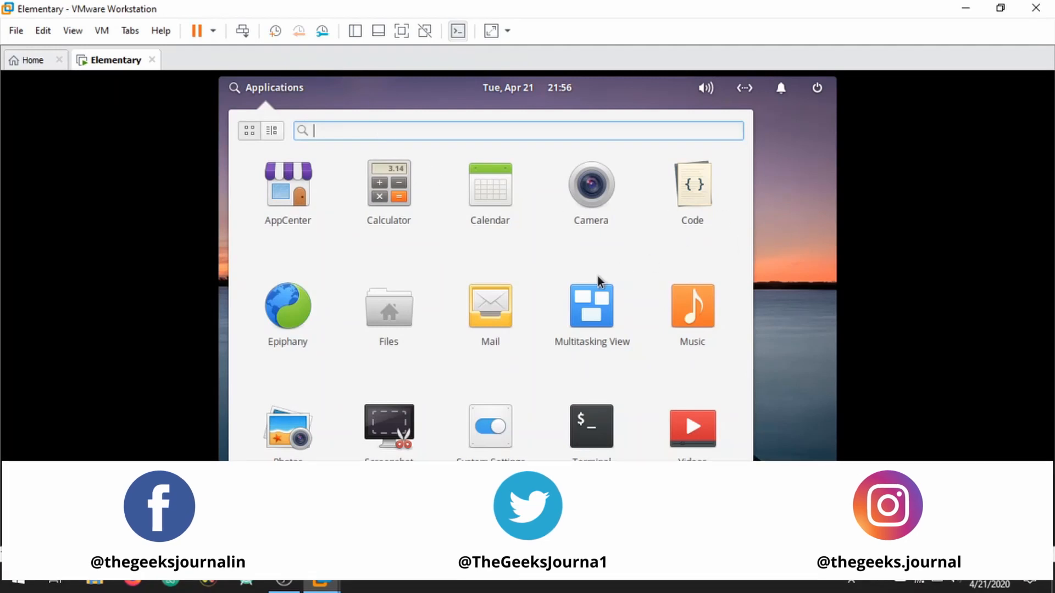